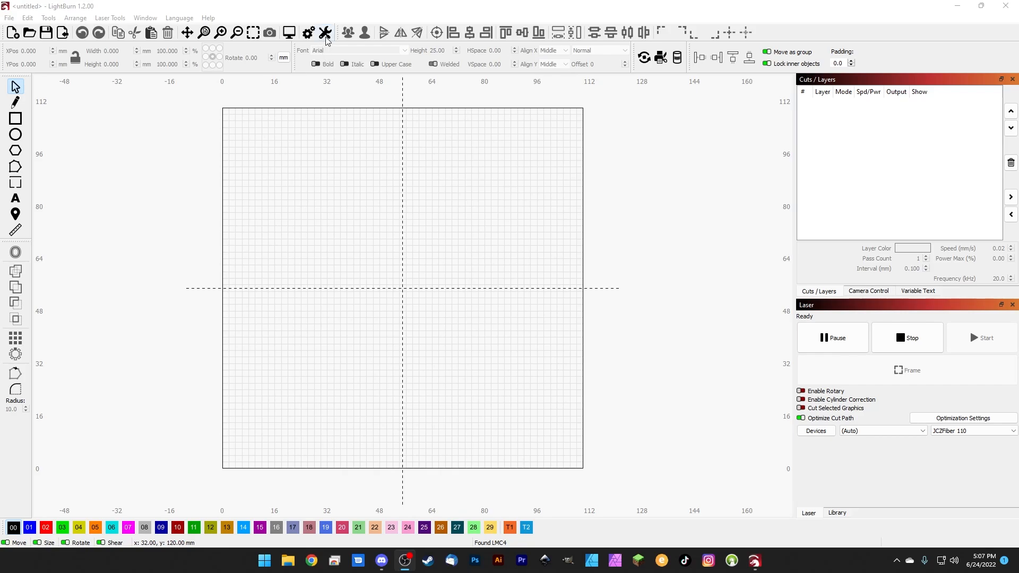
Open the device settings for the JCZFiber 110 laser and reposition the dialog over the workspace.
{"action": "left_click", "coordinate": [325, 33]}
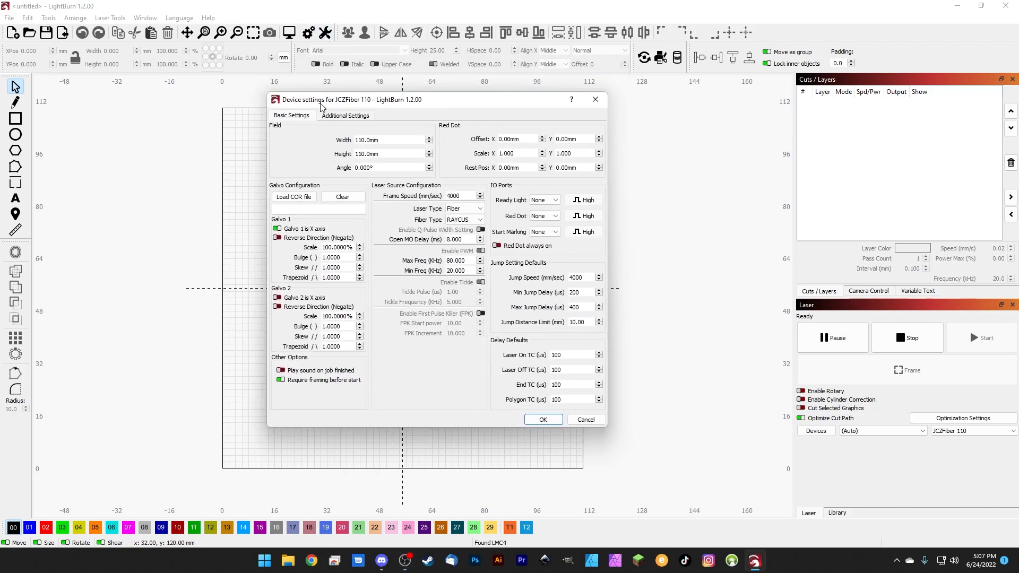
{"action": "left_click_drag", "start_coordinate": [320, 106], "coordinate": [285, 137]}
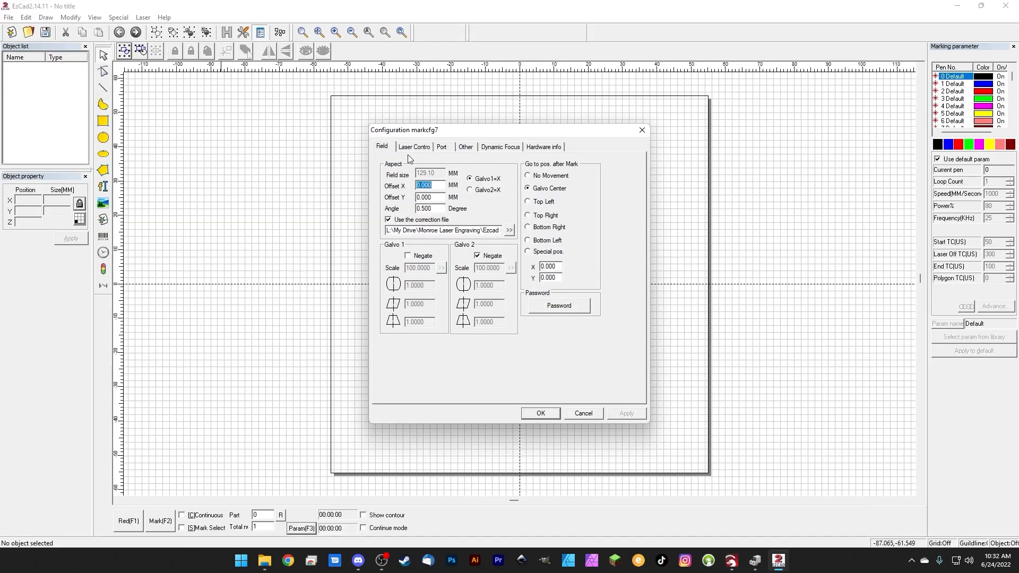
Switch to EzCad and review the laser control, port, other, dynamic focus and hardware info settings in the markcfg7 configuration.
{"action": "left_click", "coordinate": [413, 147]}
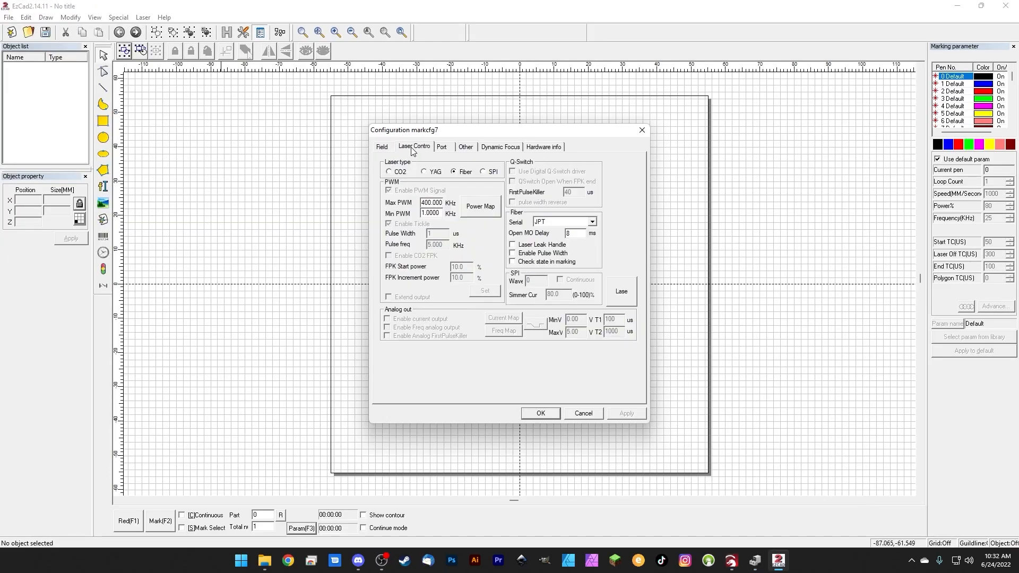
{"action": "left_click", "coordinate": [442, 147]}
{"action": "left_click", "coordinate": [470, 147]}
{"action": "left_click", "coordinate": [504, 147]}
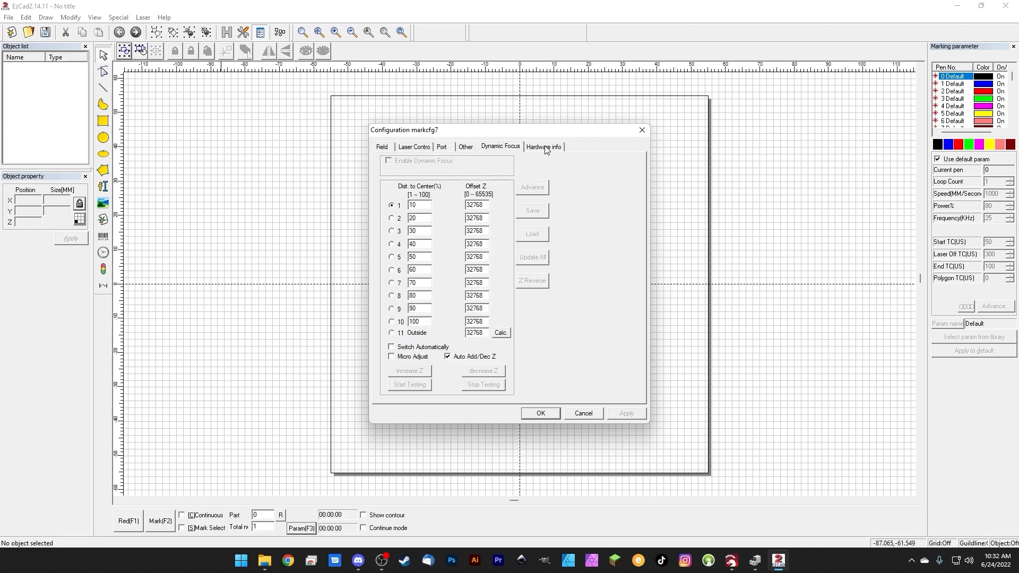
{"action": "left_click", "coordinate": [552, 148]}
{"action": "left_click", "coordinate": [430, 148]}
{"action": "left_click", "coordinate": [449, 148]}
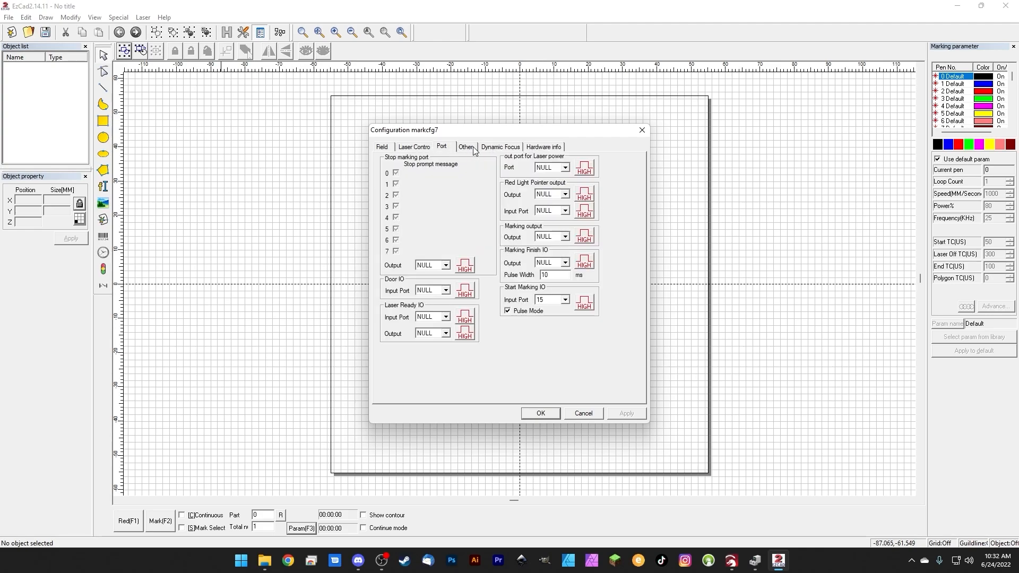
{"action": "left_click", "coordinate": [465, 148]}
{"action": "left_click", "coordinate": [443, 149]}
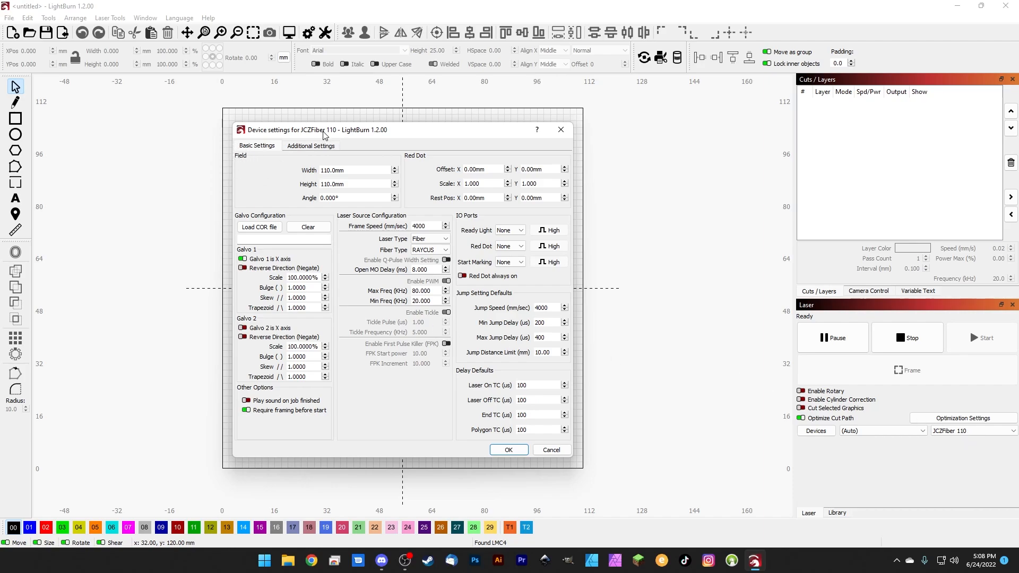
Return to LightBurn and examine the field width, height and angle and the red dot rest position in the device settings.
{"action": "left_click_drag", "start_coordinate": [335, 135], "coordinate": [658, 147]}
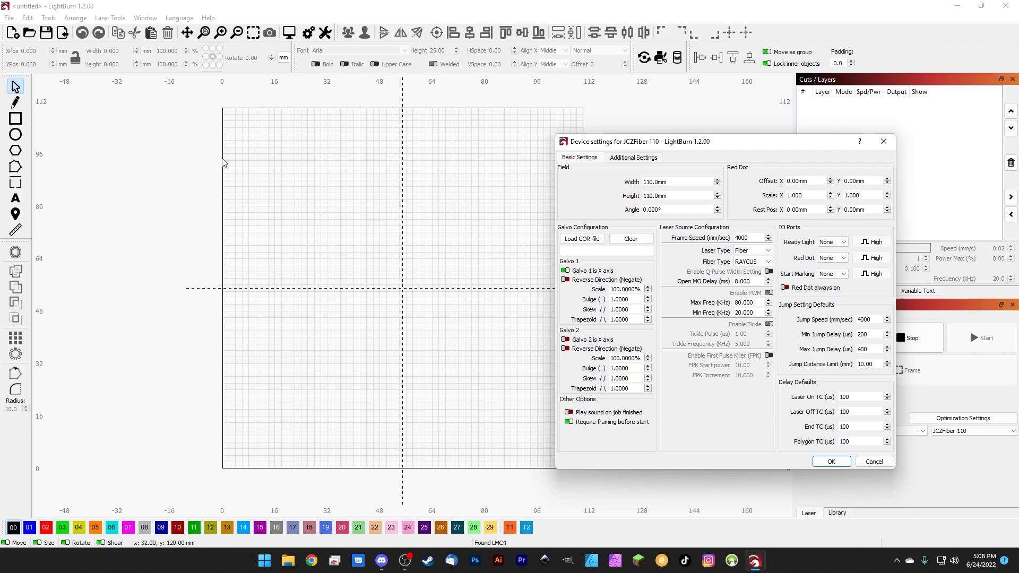
{"action": "left_click_drag", "start_coordinate": [636, 141], "coordinate": [265, 120]}
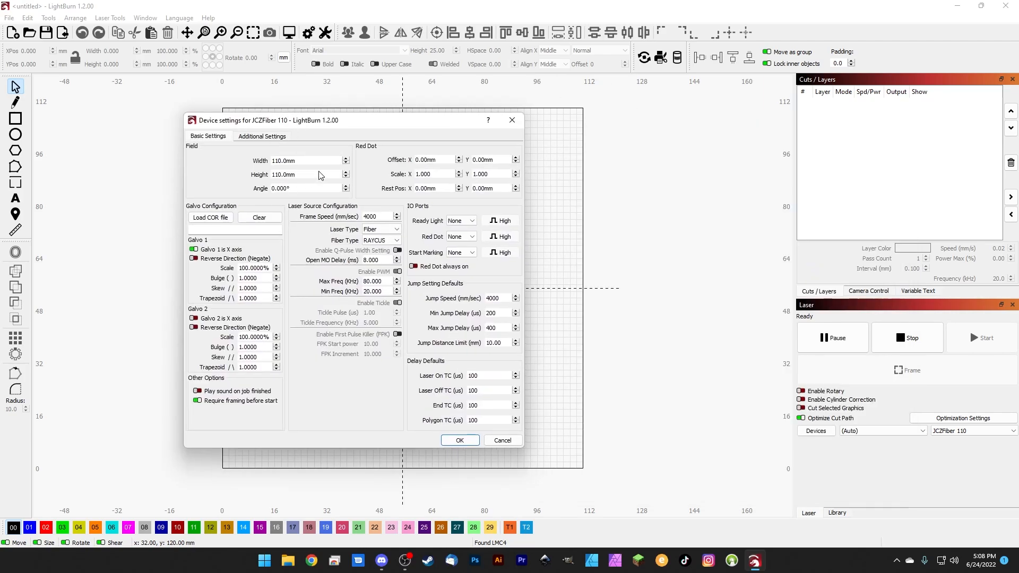
{"action": "double_click", "coordinate": [262, 161]}
{"action": "key", "text": "Tab"}
{"action": "left_click", "coordinate": [297, 188]}
{"action": "left_click_drag", "start_coordinate": [402, 128], "coordinate": [325, 133]}
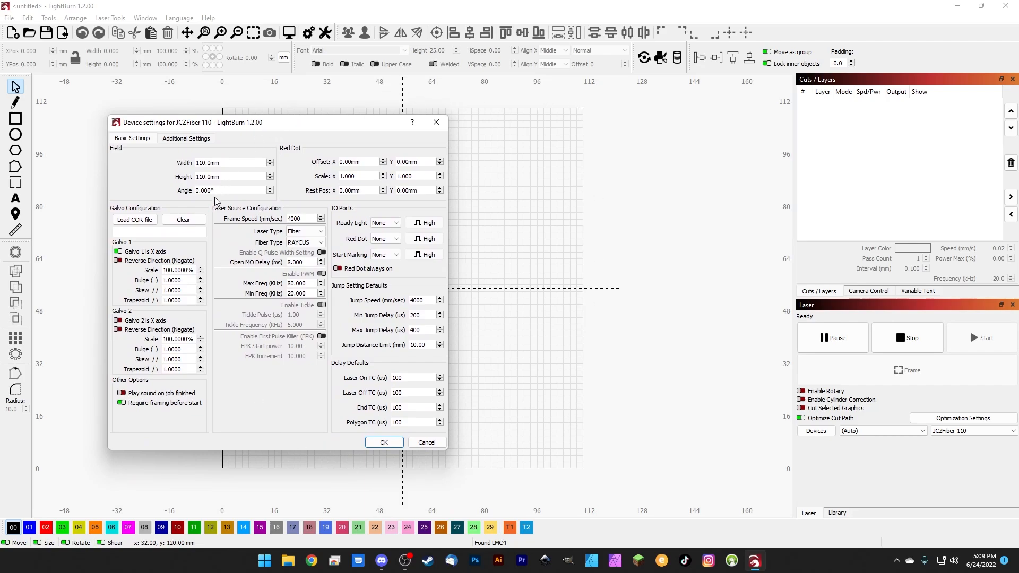
{"action": "left_click_drag", "start_coordinate": [217, 190], "coordinate": [183, 190]}
{"action": "left_click", "coordinate": [203, 191]}
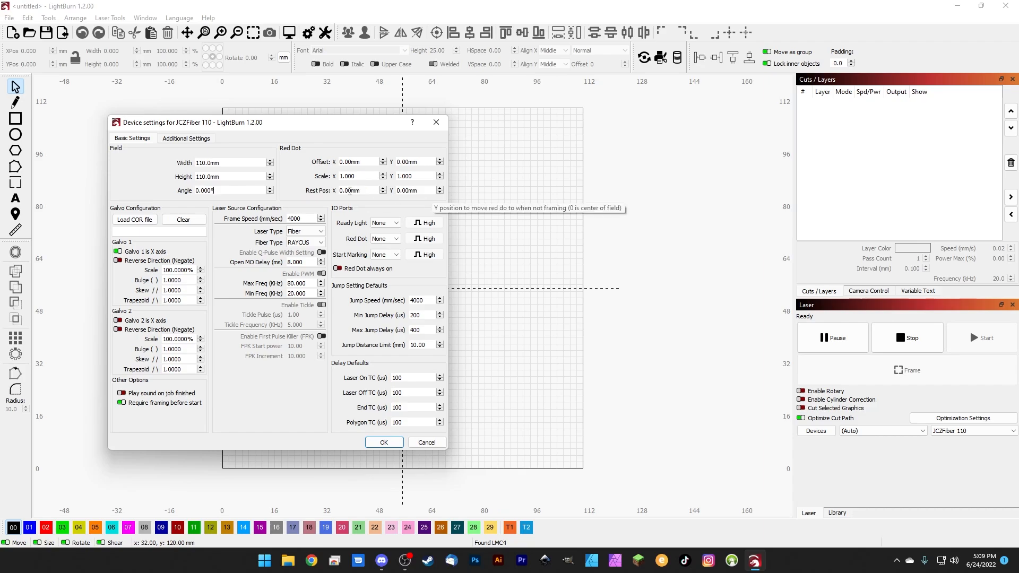
{"action": "left_click_drag", "start_coordinate": [360, 191], "coordinate": [310, 193]}
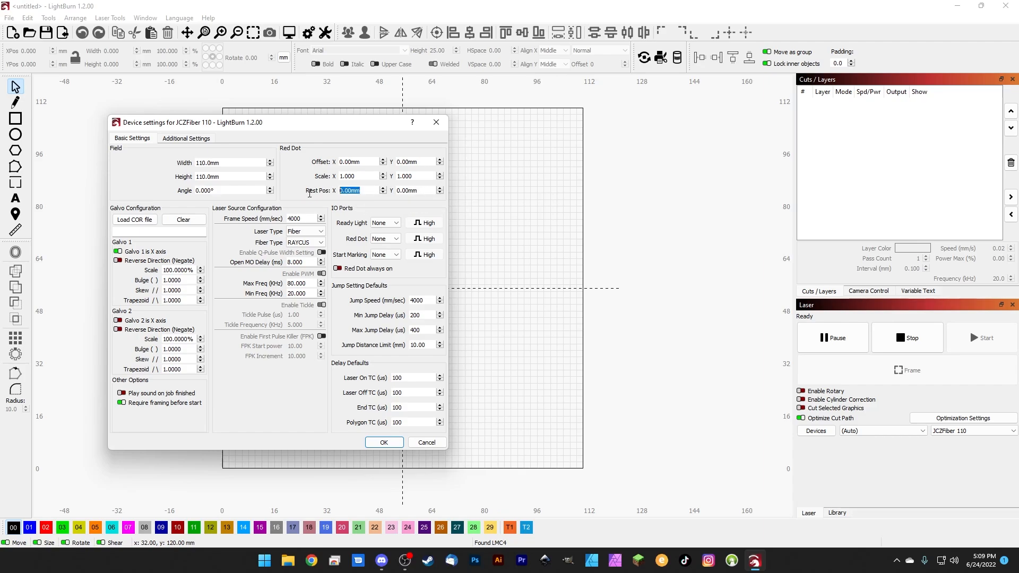
{"action": "left_click_drag", "start_coordinate": [414, 192], "coordinate": [394, 194]}
{"action": "left_click", "coordinate": [372, 190]}
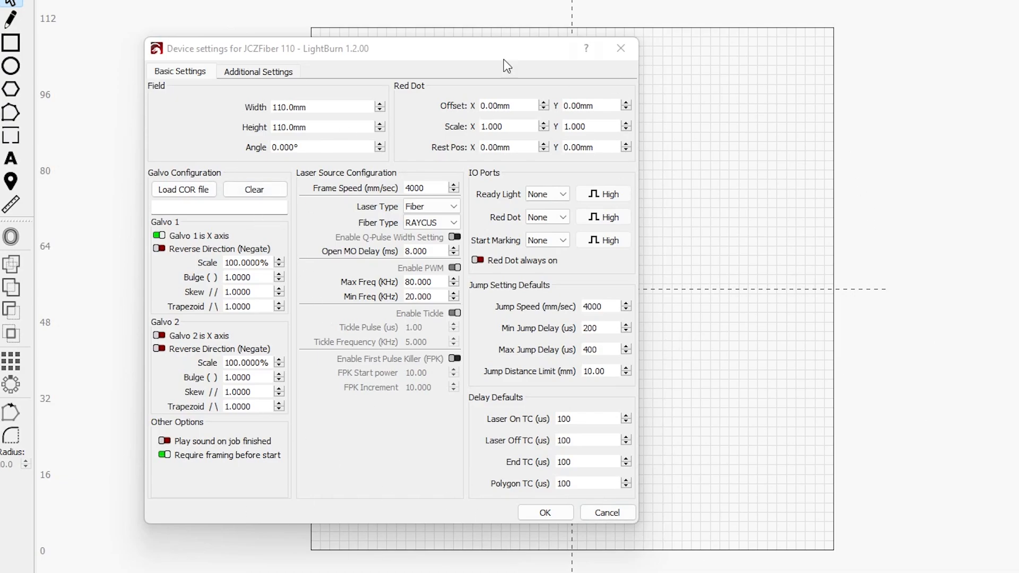
Examine the bulge, skew, trapezoid and scale corrections for Galvo 1 and Galvo 2.
{"action": "left_click_drag", "start_coordinate": [254, 278], "coordinate": [211, 277]}
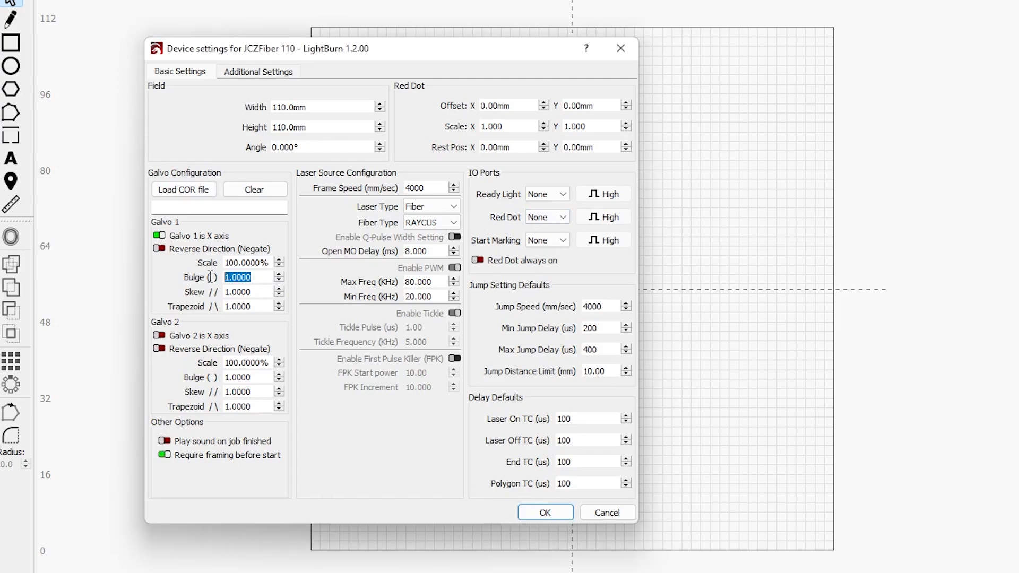
{"action": "key", "text": "Tab"}
{"action": "key", "text": "Tab"}
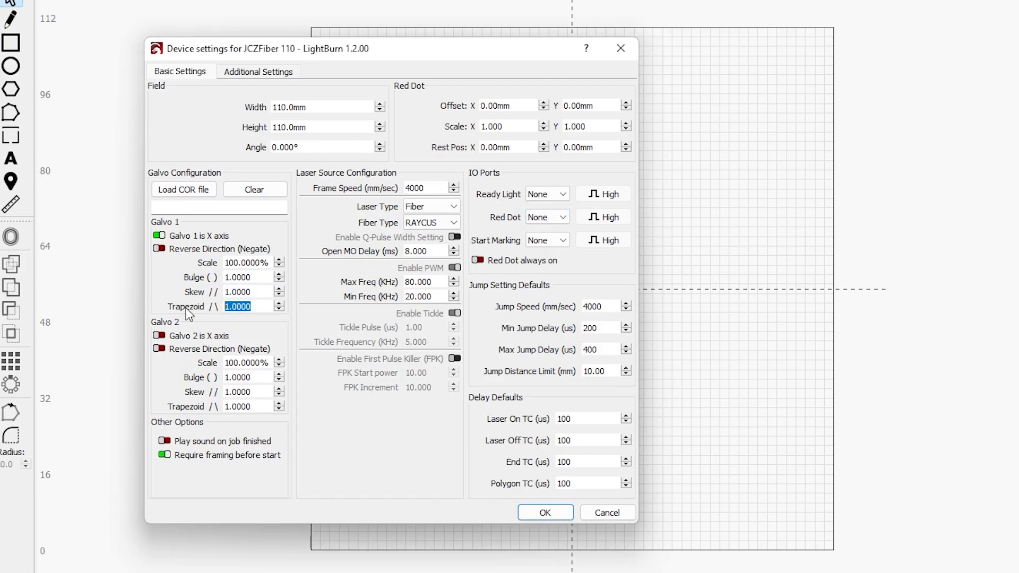
{"action": "left_click_drag", "start_coordinate": [257, 379], "coordinate": [213, 378]}
{"action": "left_click", "coordinate": [199, 265]}
Examine the field width and height settings and the option to play a sound when a job finishes.
{"action": "left_click_drag", "start_coordinate": [317, 107], "coordinate": [255, 105]}
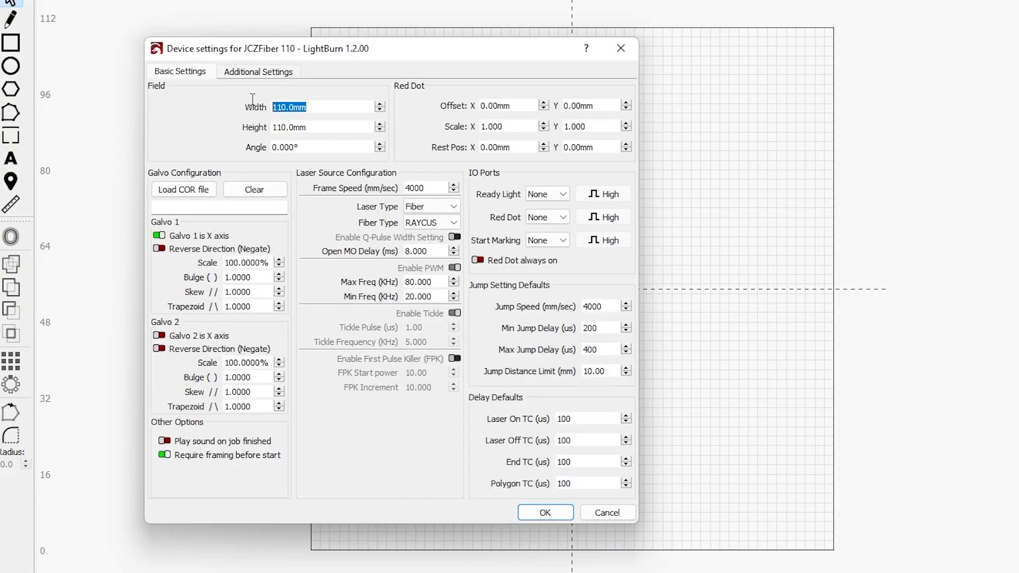
{"action": "left_click_drag", "start_coordinate": [304, 129], "coordinate": [256, 126]}
{"action": "left_click_drag", "start_coordinate": [317, 106], "coordinate": [249, 107]}
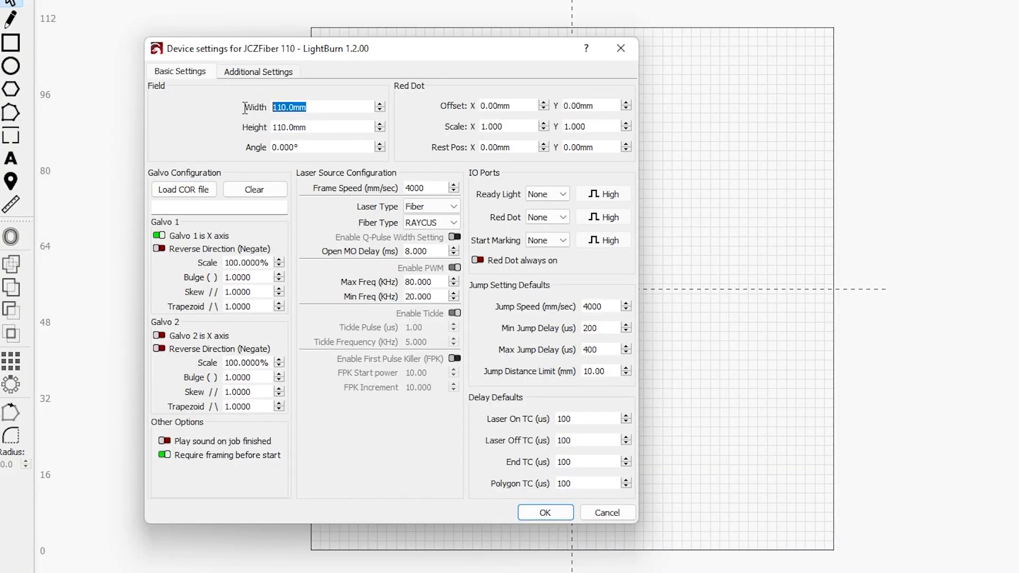
{"action": "left_click_drag", "start_coordinate": [313, 128], "coordinate": [276, 130]}
{"action": "left_click", "coordinate": [307, 129]}
{"action": "left_click_drag", "start_coordinate": [315, 110], "coordinate": [256, 106]}
{"action": "left_click_drag", "start_coordinate": [312, 128], "coordinate": [259, 127]}
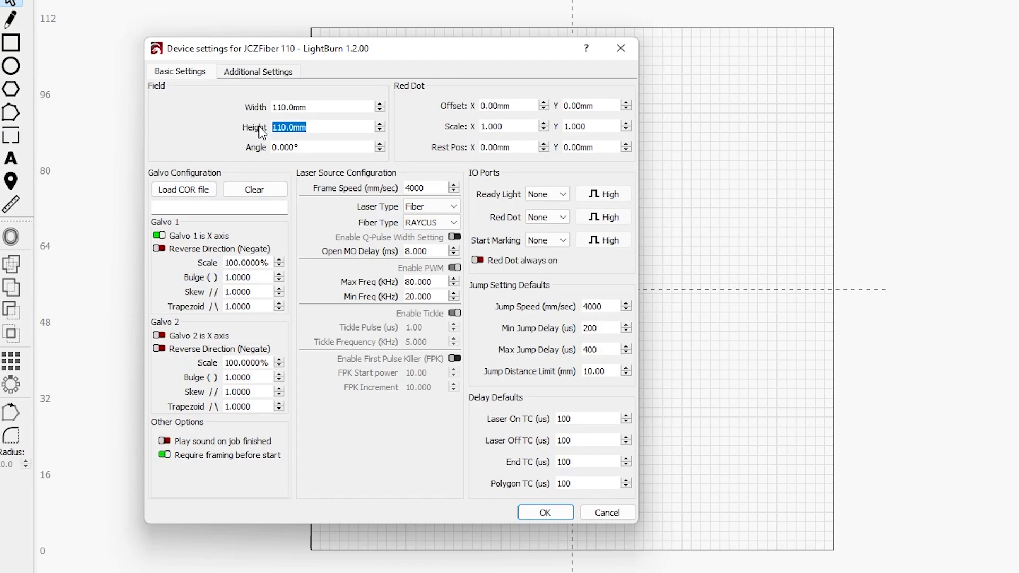
{"action": "left_click", "coordinate": [317, 106]}
{"action": "left_click_drag", "start_coordinate": [304, 108], "coordinate": [237, 108]}
{"action": "left_click_drag", "start_coordinate": [320, 106], "coordinate": [254, 107]}
{"action": "left_click_drag", "start_coordinate": [307, 127], "coordinate": [269, 127]}
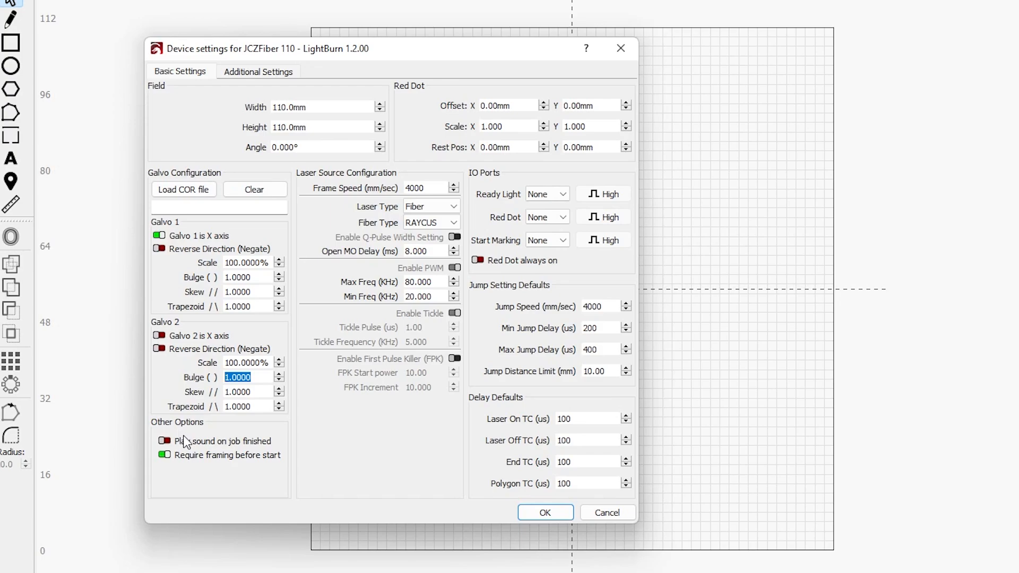
{"action": "left_click", "coordinate": [164, 440]}
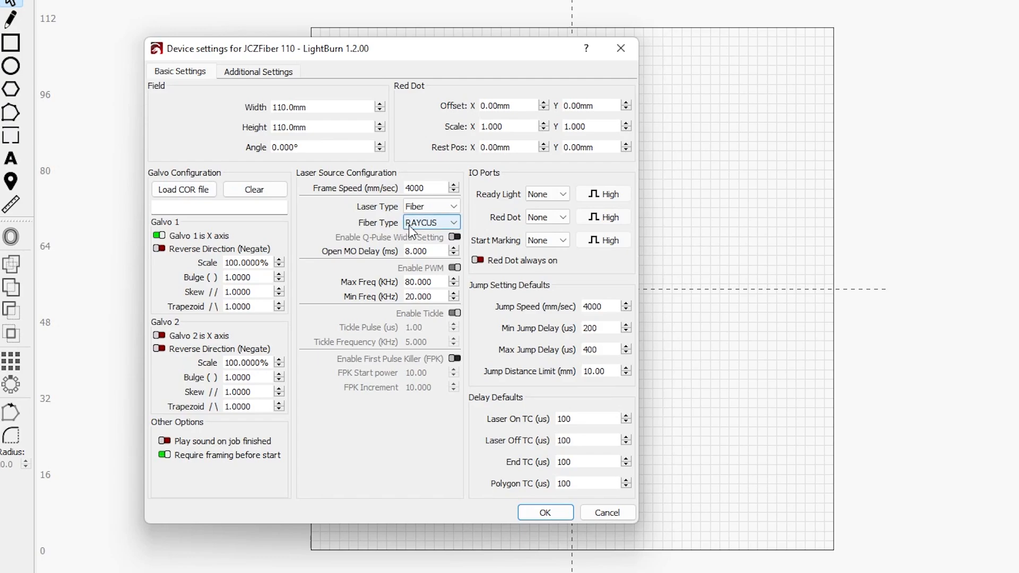
Keep the laser type as Fiber and set the fiber type to JPT.
{"action": "left_click", "coordinate": [429, 206]}
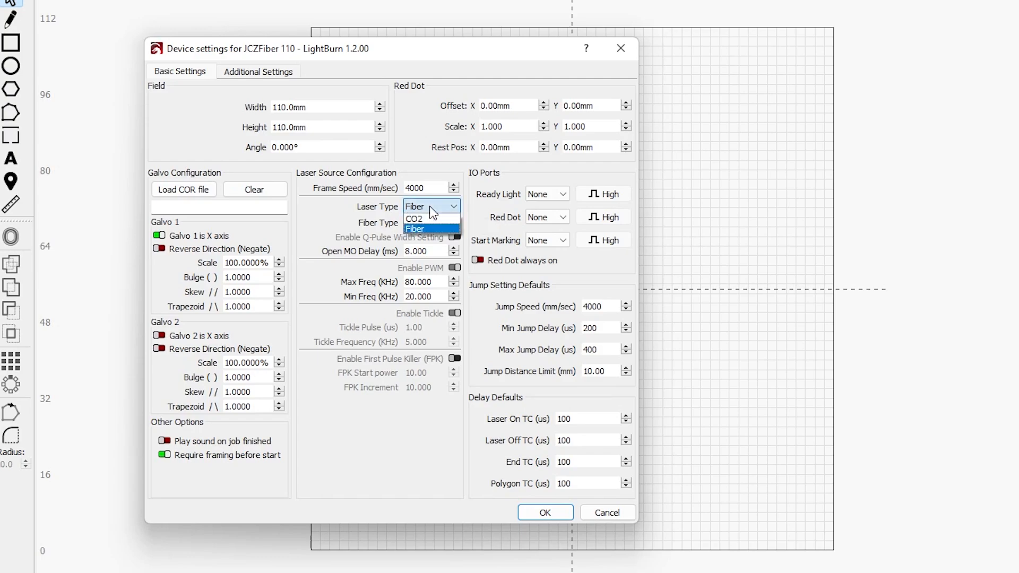
{"action": "left_click", "coordinate": [429, 206]}
{"action": "left_click", "coordinate": [429, 206]}
{"action": "left_click", "coordinate": [419, 230]}
{"action": "left_click", "coordinate": [423, 220]}
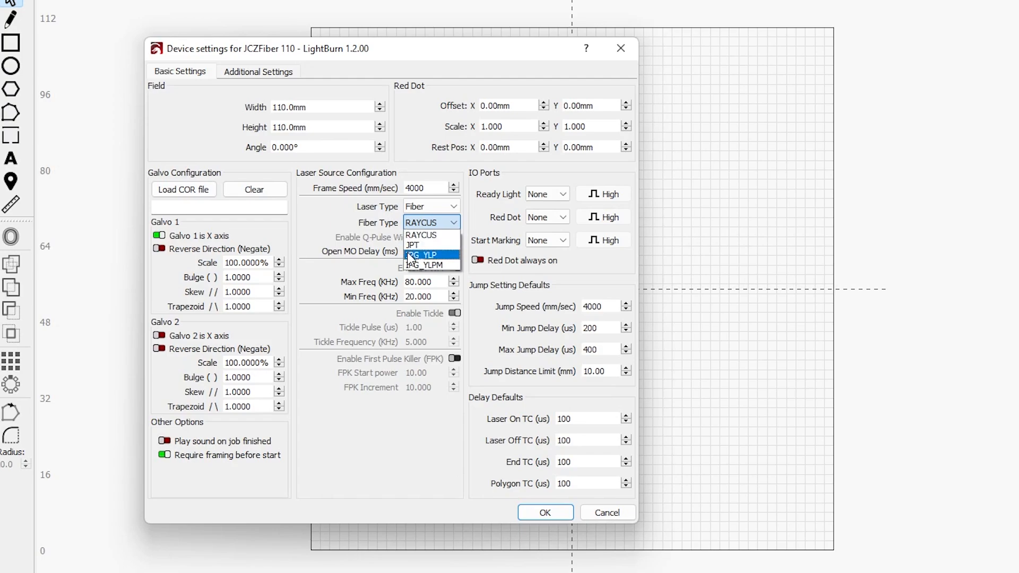
{"action": "left_click", "coordinate": [437, 256]}
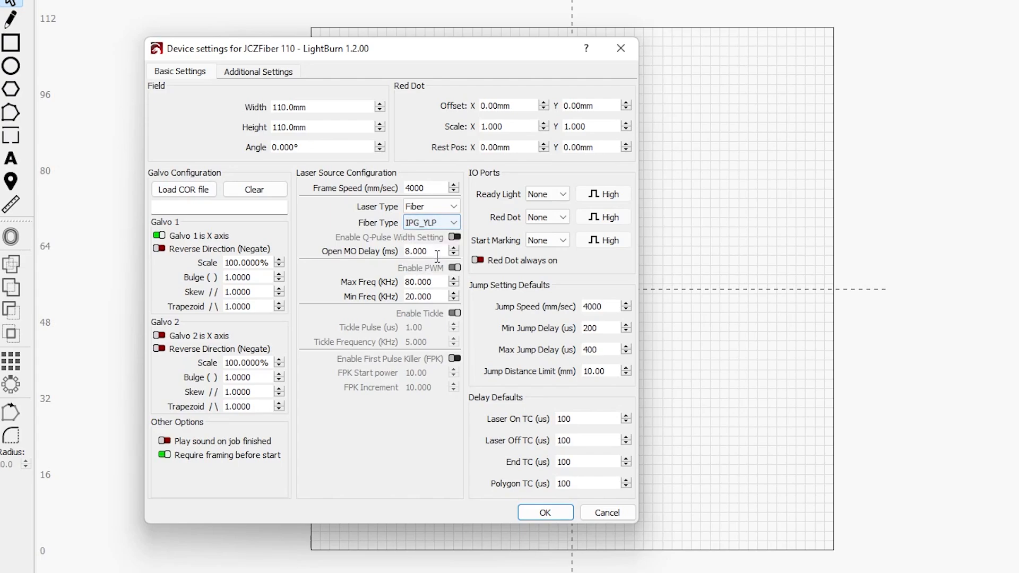
{"action": "left_click", "coordinate": [422, 223]}
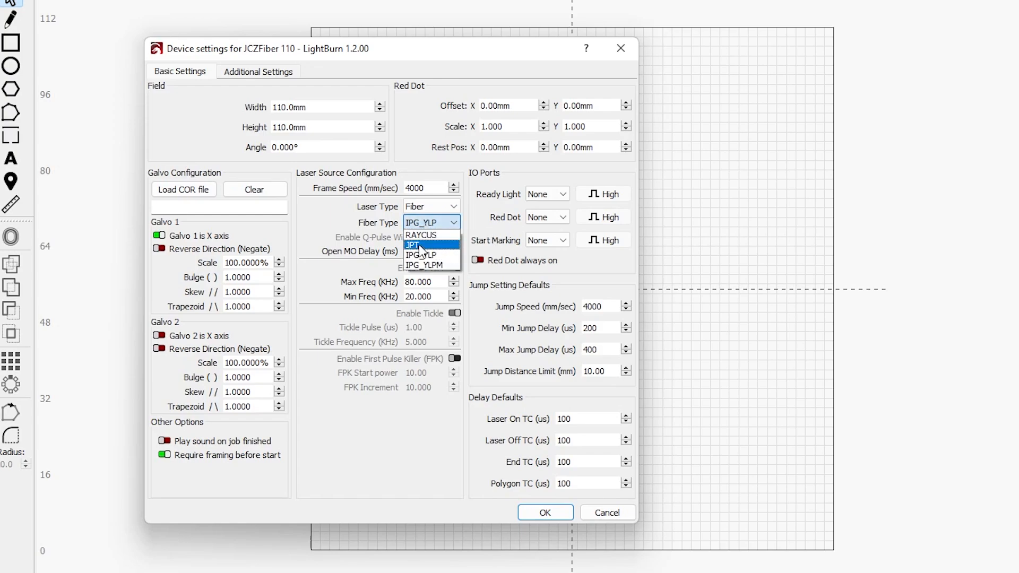
{"action": "left_click", "coordinate": [416, 246]}
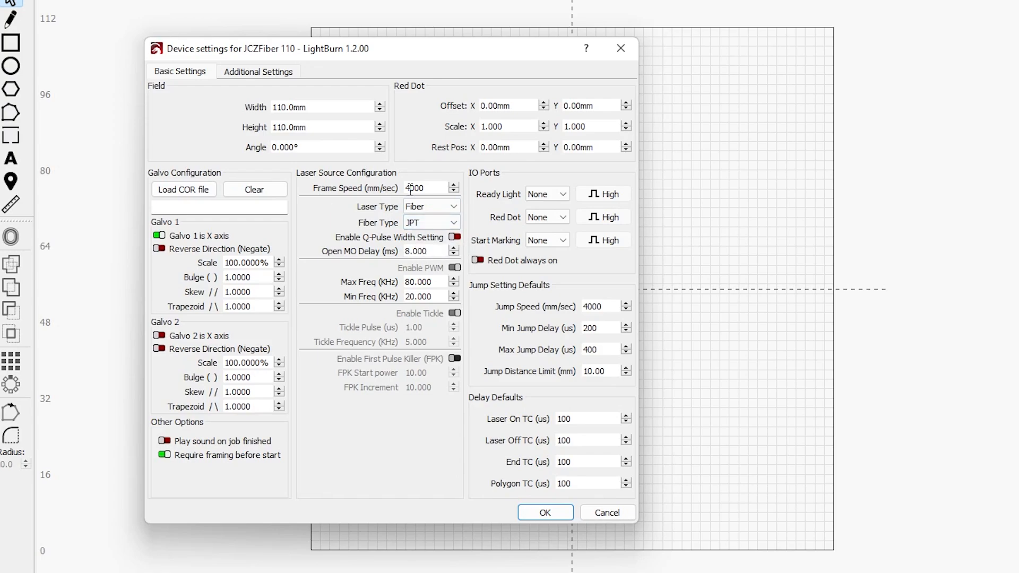
Examine the frame speed and the maximum and minimum frequency settings of the laser source.
{"action": "left_click_drag", "start_coordinate": [428, 189], "coordinate": [387, 192]}
{"action": "left_click", "coordinate": [408, 187]}
{"action": "double_click", "coordinate": [407, 188]}
{"action": "left_click", "coordinate": [419, 188]}
{"action": "double_click", "coordinate": [440, 188]}
{"action": "left_click", "coordinate": [428, 187]}
{"action": "left_click_drag", "start_coordinate": [433, 296], "coordinate": [383, 281]}
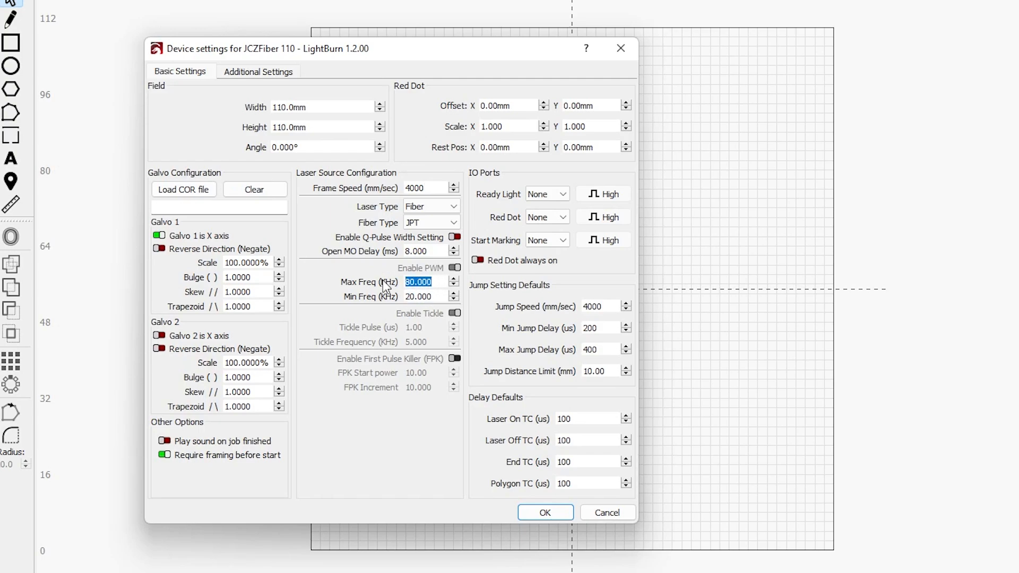
{"action": "left_click", "coordinate": [443, 294]}
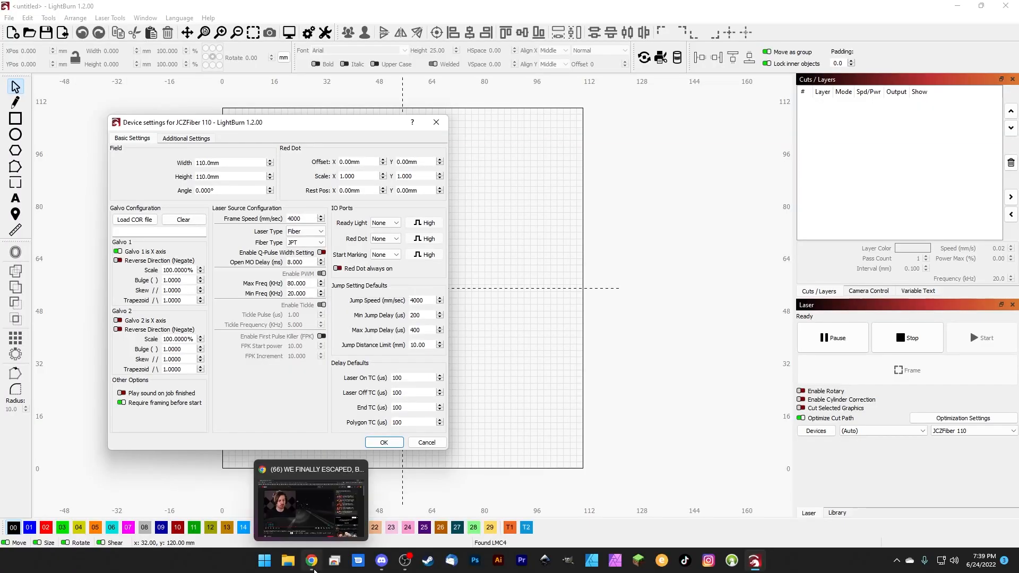
Switch to Chrome, search for "jpt laser" and open the M7 60W/100W product page on the JPT website.
{"action": "left_click", "coordinate": [311, 568]}
{"action": "left_click", "coordinate": [369, 25]}
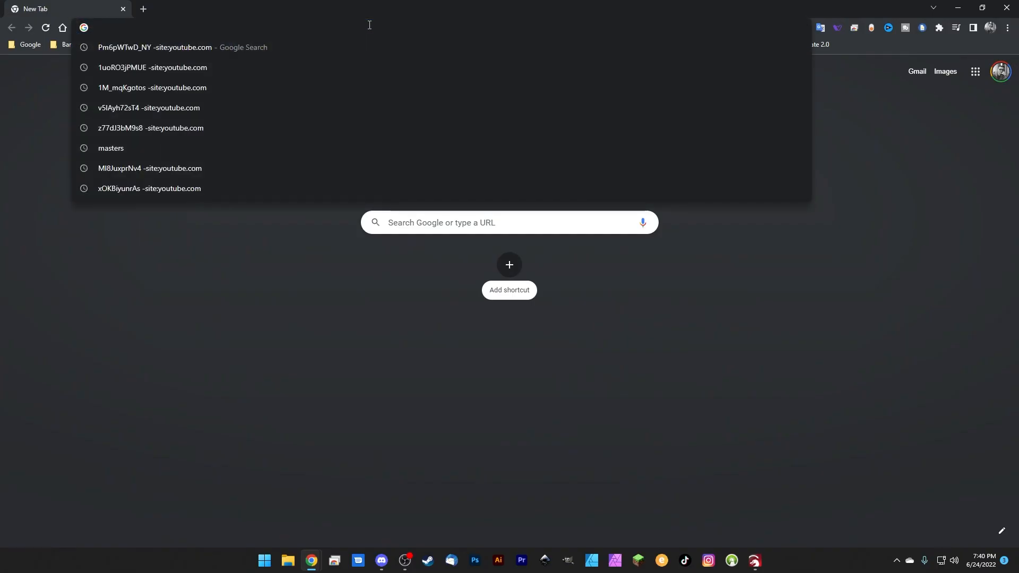
{"action": "type", "text": "jpt laser"}
{"action": "key", "text": "Return"}
{"action": "scroll", "coordinate": [221, 311], "scroll_direction": "down", "scroll_amount": 4}
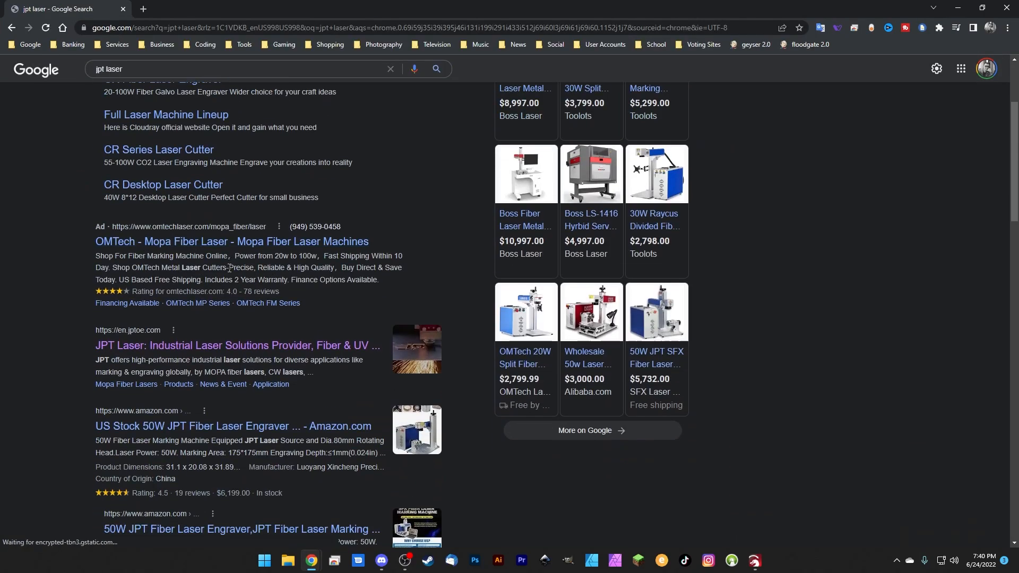
{"action": "left_click", "coordinate": [226, 293]}
{"action": "mouse_move", "coordinate": [503, 90]}
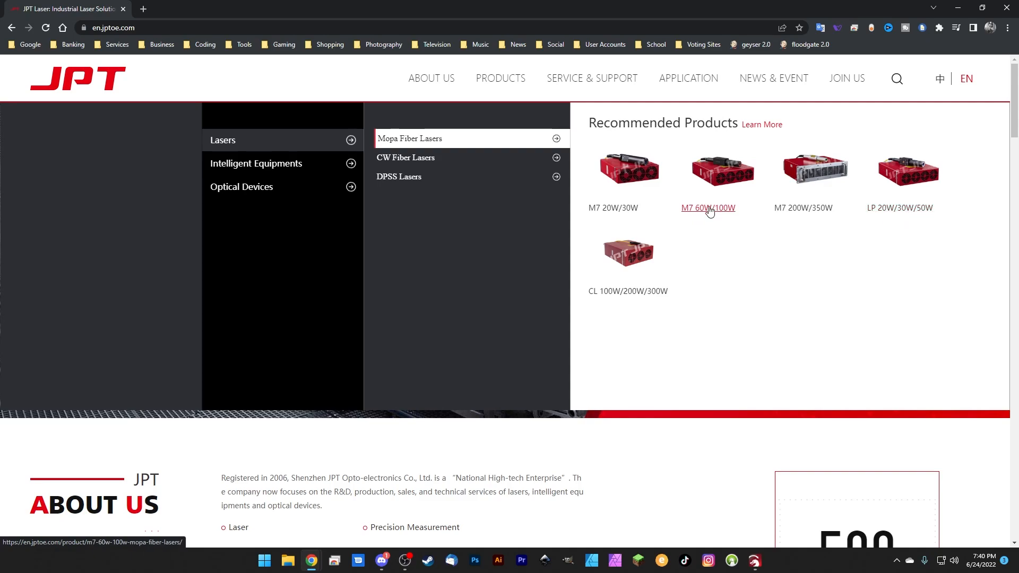
{"action": "left_click", "coordinate": [709, 210]}
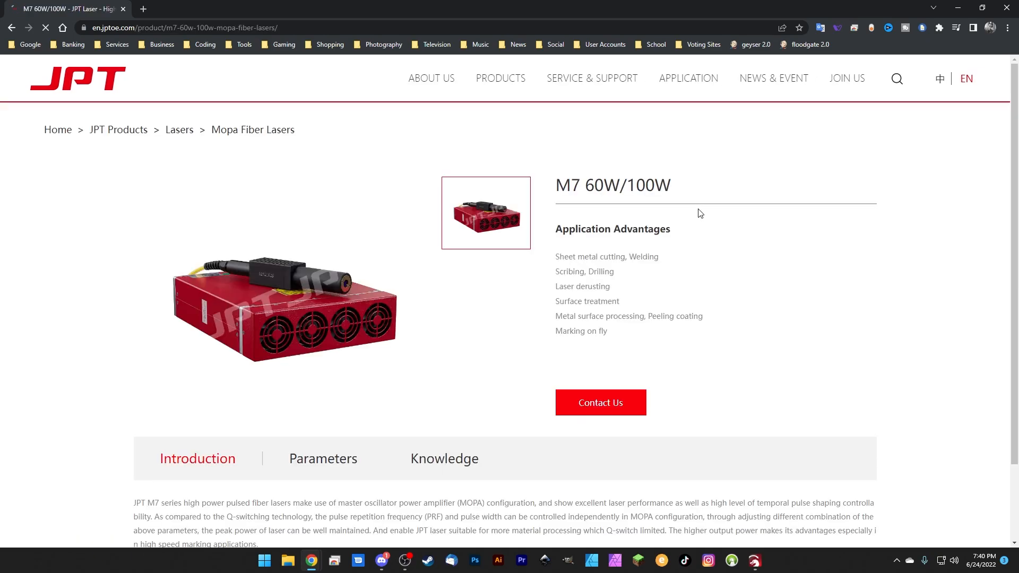
Look up the pulse repetition rate range in kHz in the M7 60W/100W parameter table.
{"action": "scroll", "coordinate": [325, 409], "scroll_direction": "down", "scroll_amount": 1}
{"action": "left_click", "coordinate": [325, 409]}
{"action": "scroll", "coordinate": [325, 387], "scroll_direction": "down", "scroll_amount": 6}
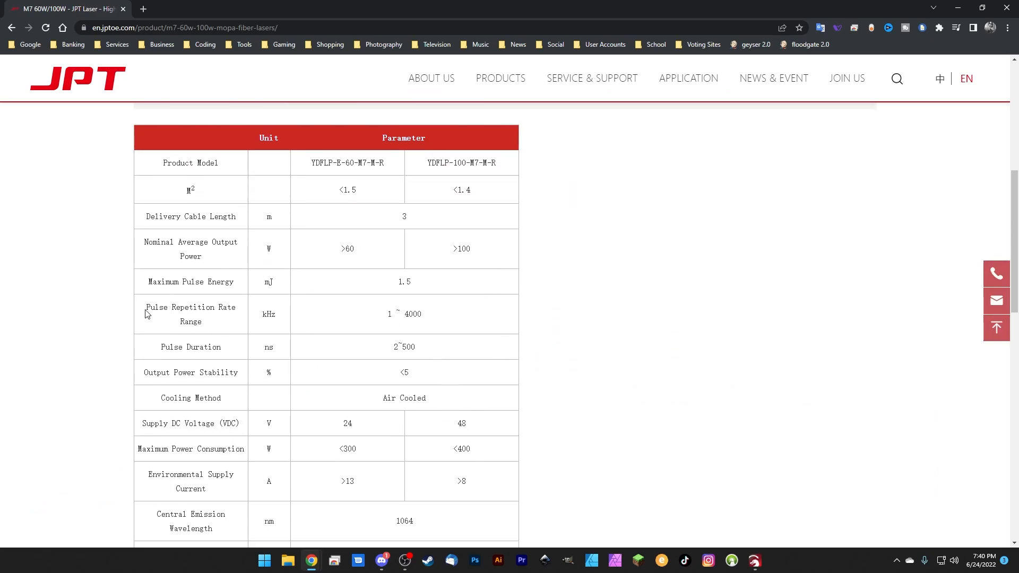
{"action": "left_click_drag", "start_coordinate": [149, 309], "coordinate": [200, 327]}
{"action": "left_click", "coordinate": [275, 312]}
{"action": "left_click_drag", "start_coordinate": [263, 314], "coordinate": [280, 317]}
{"action": "left_click", "coordinate": [260, 322]}
{"action": "left_click_drag", "start_coordinate": [388, 314], "coordinate": [425, 318]}
Switch back to LightBurn and set the laser source's minimum frequency to 1 kHz and maximum frequency to 400 kHz.
{"action": "key", "text": "alt+Tab"}
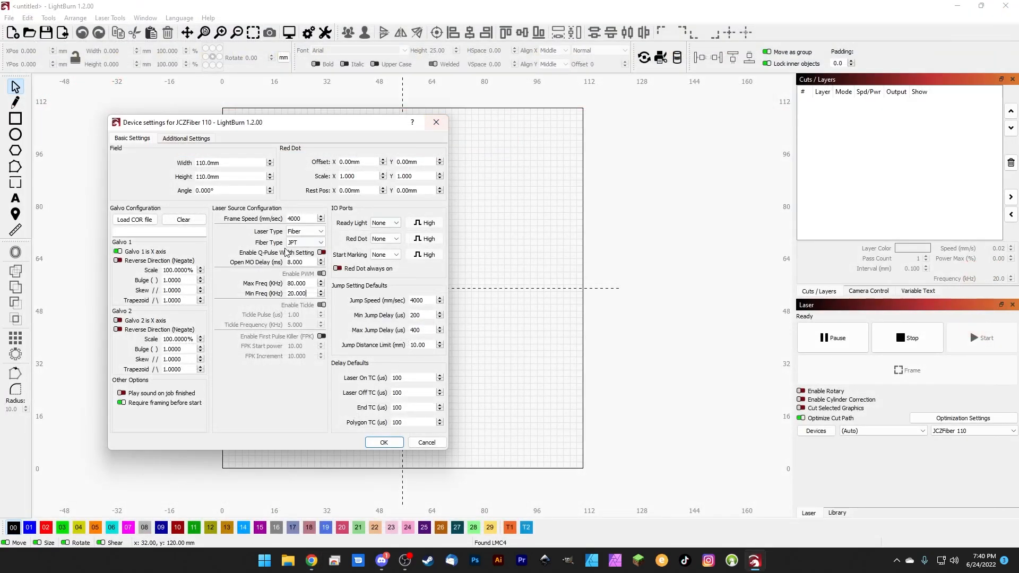
{"action": "double_click", "coordinate": [307, 294]}
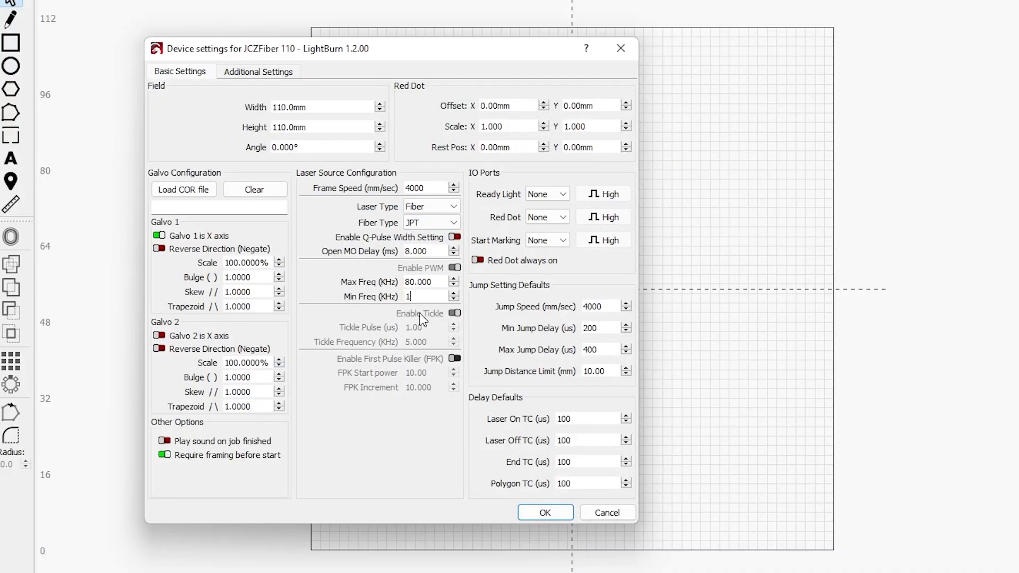
{"action": "double_click", "coordinate": [429, 282]}
{"action": "type", "text": "4000"}
{"action": "double_click", "coordinate": [425, 283]}
{"action": "left_click_drag", "start_coordinate": [434, 295], "coordinate": [404, 282]}
{"action": "type", "text": "400"}
{"action": "left_click", "coordinate": [430, 297]}
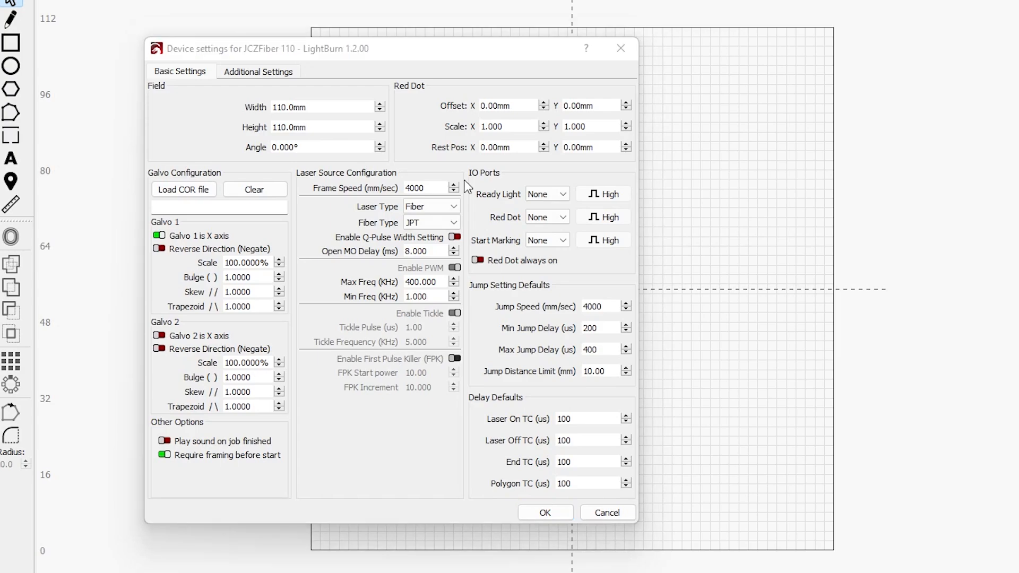
Check the Red Dot port choices, try port 10 for Start Marking, and set that port back to None with a High signal.
{"action": "left_click", "coordinate": [539, 217]}
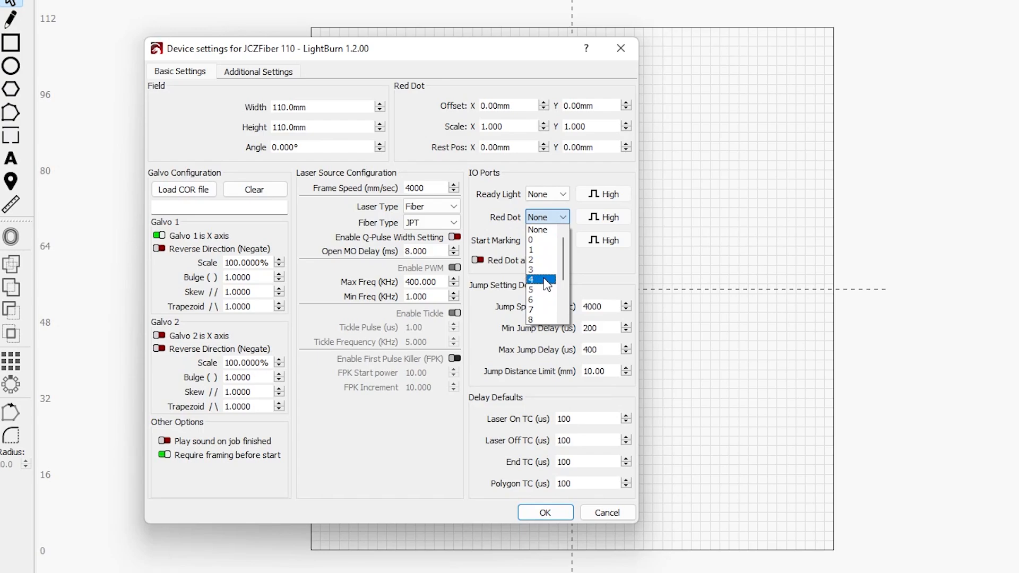
{"action": "left_click", "coordinate": [541, 232]}
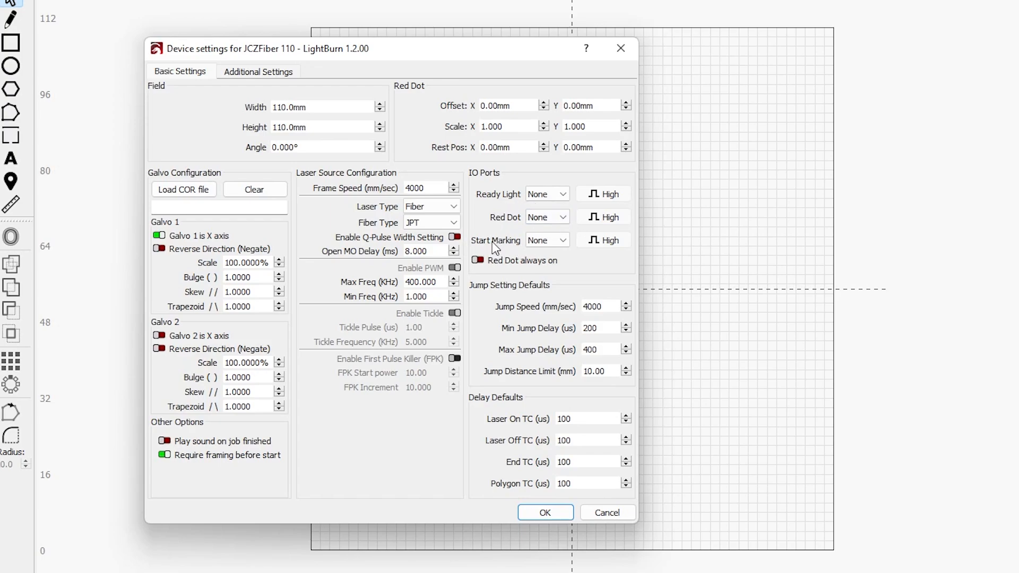
{"action": "left_click", "coordinate": [545, 241]}
{"action": "scroll", "coordinate": [541, 303], "scroll_direction": "down", "scroll_amount": 2}
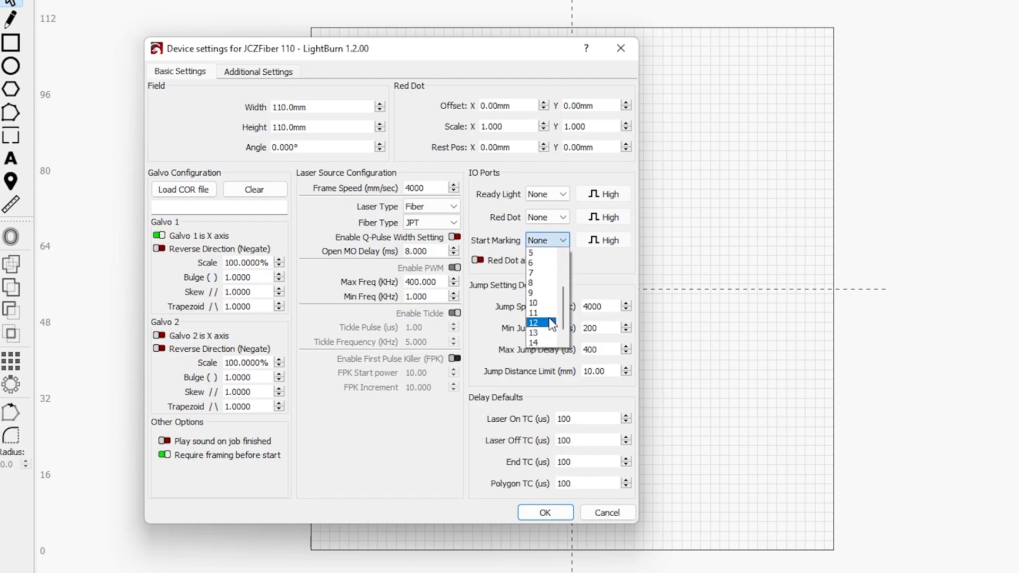
{"action": "left_click", "coordinate": [545, 306]}
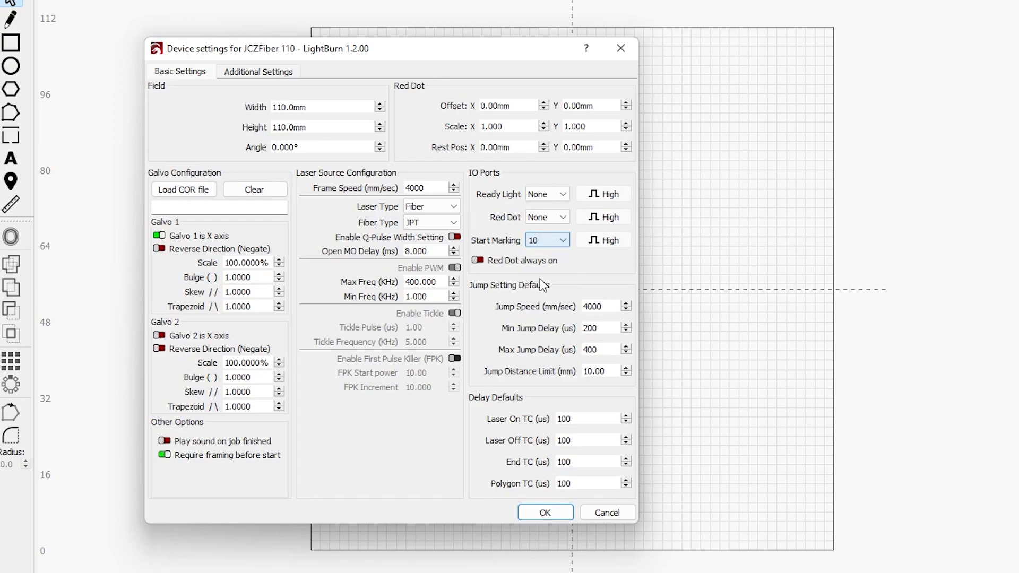
{"action": "left_click", "coordinate": [534, 243]}
{"action": "scroll", "coordinate": [542, 267], "scroll_direction": "up", "scroll_amount": 2}
{"action": "left_click", "coordinate": [542, 252]}
{"action": "left_click", "coordinate": [599, 244]}
{"action": "left_click", "coordinate": [611, 244]}
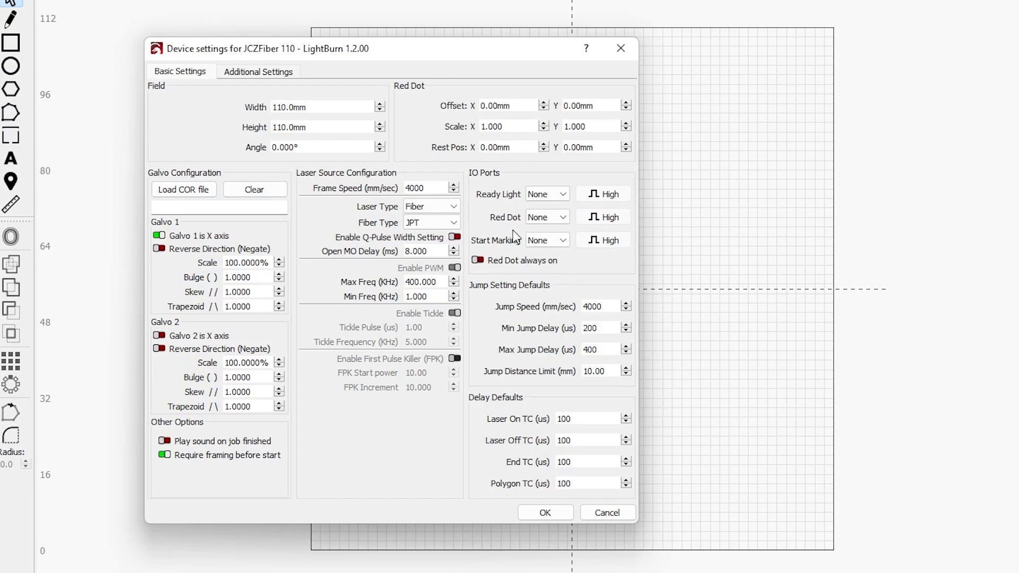
Leave the Red Dot port at None and enable the option that keeps the red dot always on.
{"action": "left_click", "coordinate": [533, 221]}
{"action": "left_click", "coordinate": [543, 222]}
{"action": "left_click", "coordinate": [477, 261]}
{"action": "left_click", "coordinate": [477, 261]}
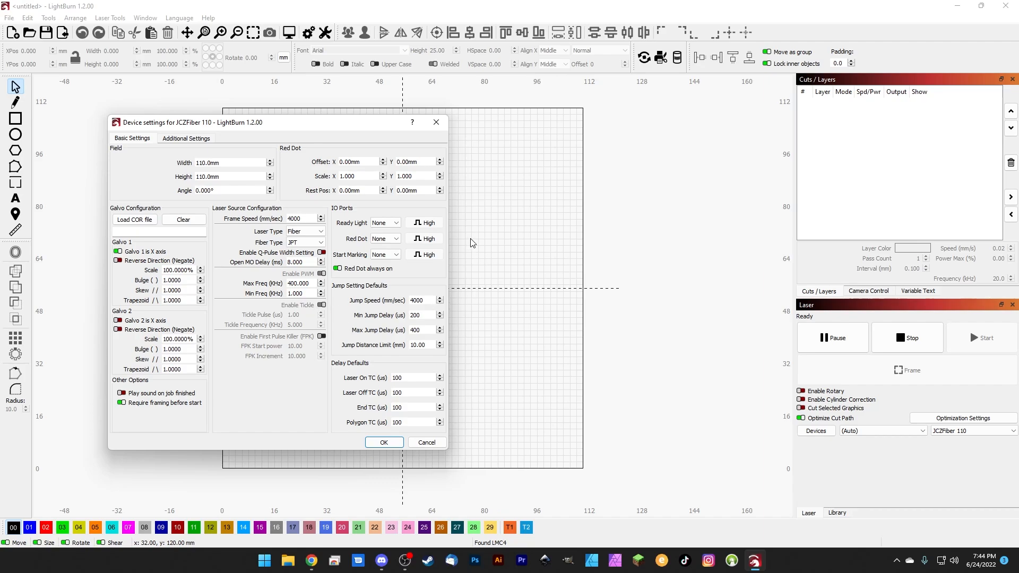
Reposition the device settings dialog over the workspace and examine the default jump speed, jump delays and jump distance limit.
{"action": "left_click_drag", "start_coordinate": [351, 121], "coordinate": [170, 193]}
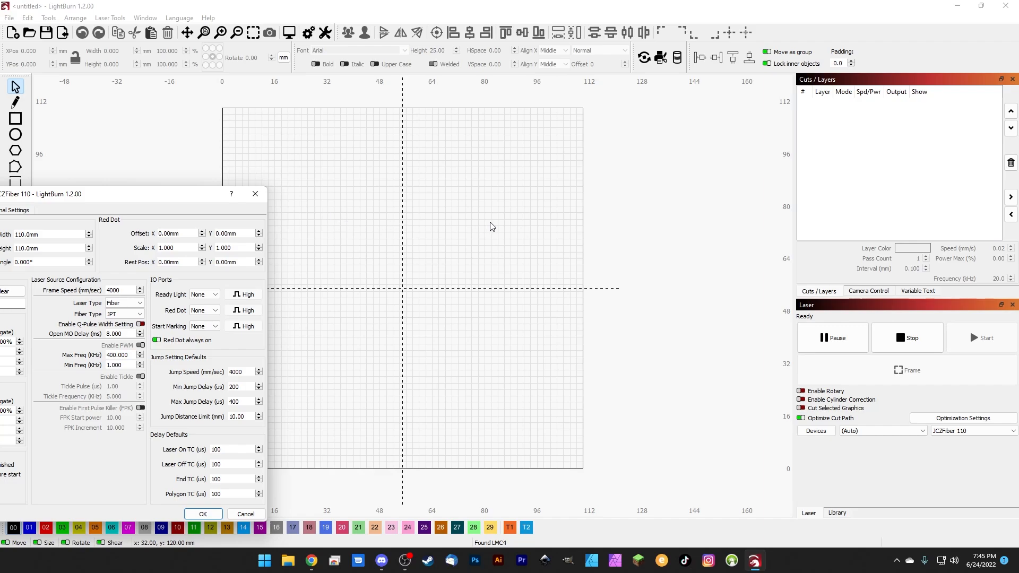
{"action": "left_click_drag", "start_coordinate": [190, 202], "coordinate": [460, 140]}
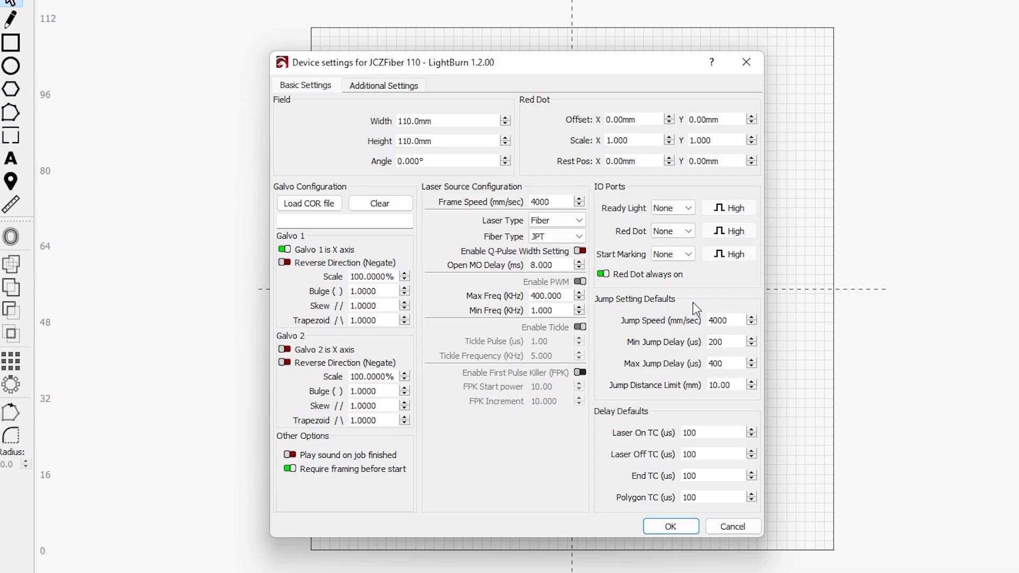
{"action": "double_click", "coordinate": [736, 319]}
{"action": "key", "text": "Tab"}
{"action": "key", "text": "Tab"}
{"action": "key", "text": "Tab"}
{"action": "left_click", "coordinate": [731, 344]}
{"action": "left_click", "coordinate": [732, 320]}
Review the additional simulation timing settings, return to the basic settings and save the device configuration.
{"action": "left_click", "coordinate": [362, 86]}
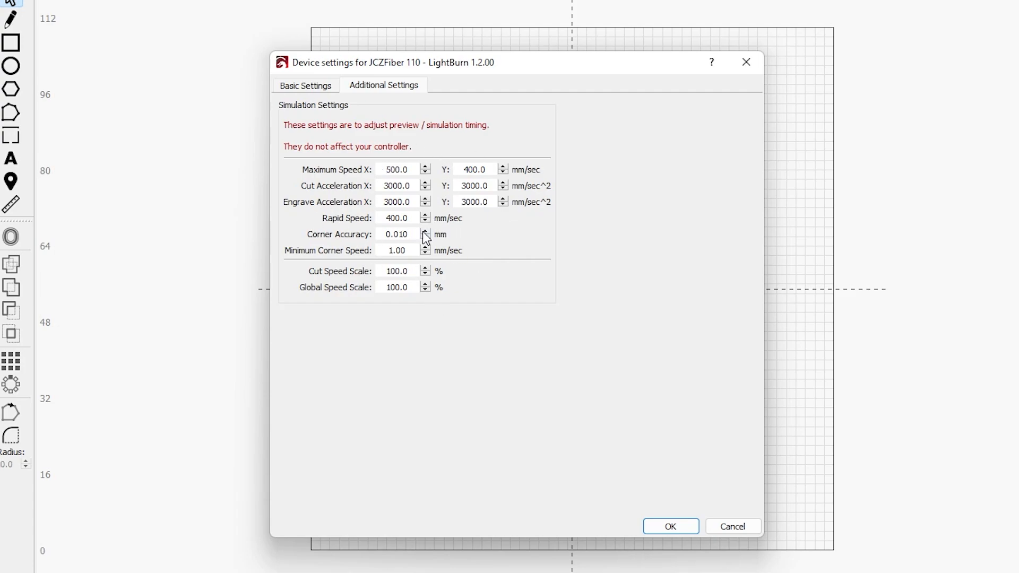
{"action": "left_click", "coordinate": [307, 85]}
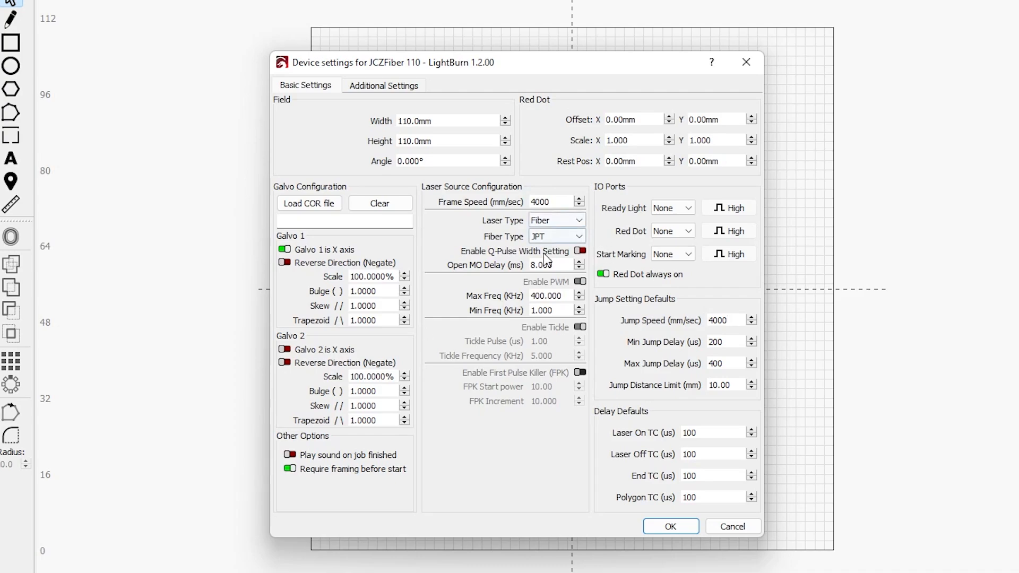
{"action": "left_click", "coordinate": [663, 533]}
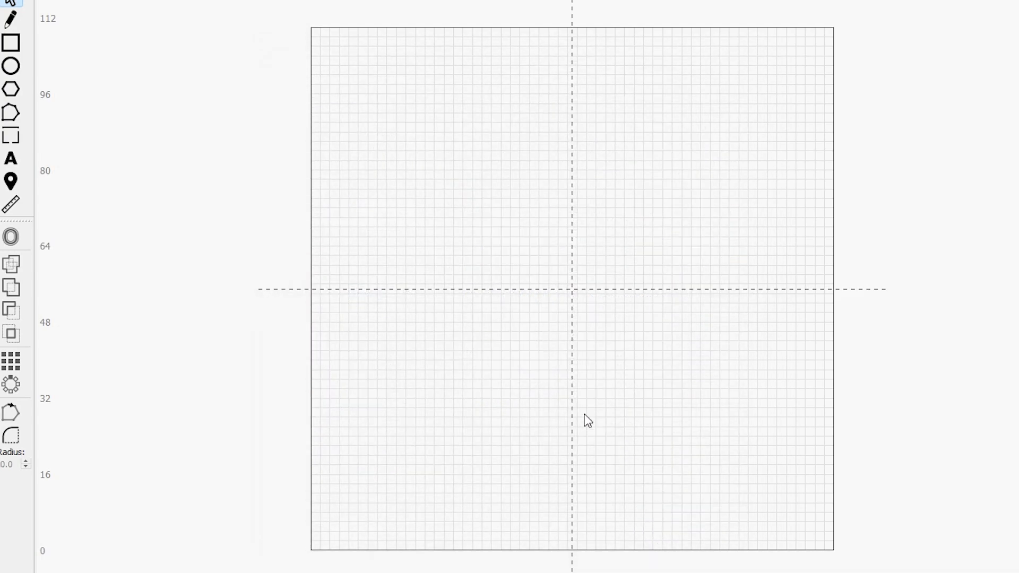